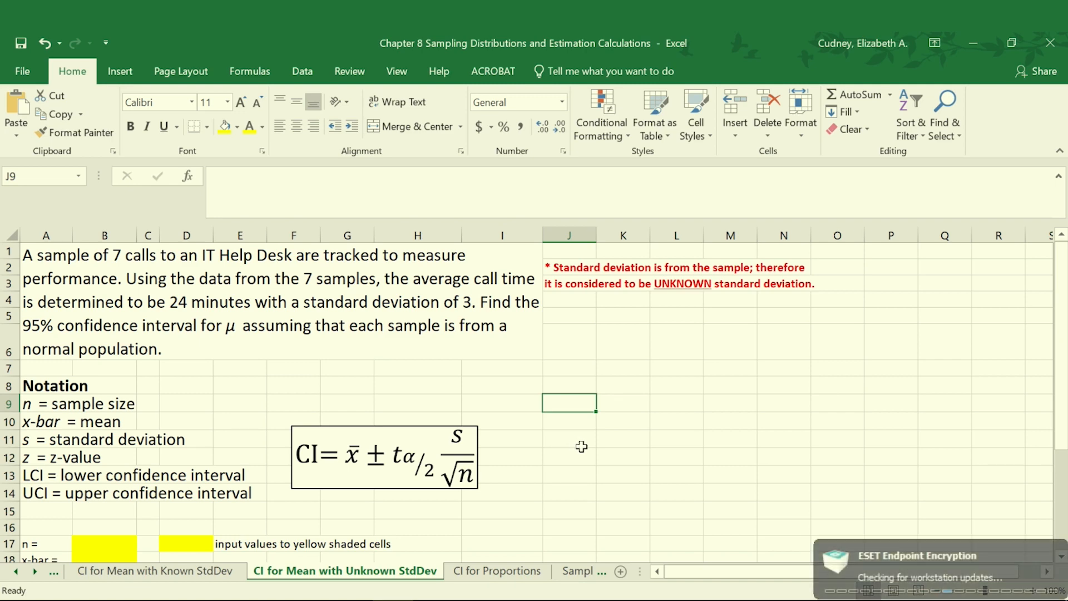
Make the hidden sample size n in cell B17 visible by setting its font color to black.
scroll(579, 445, "down", 1)
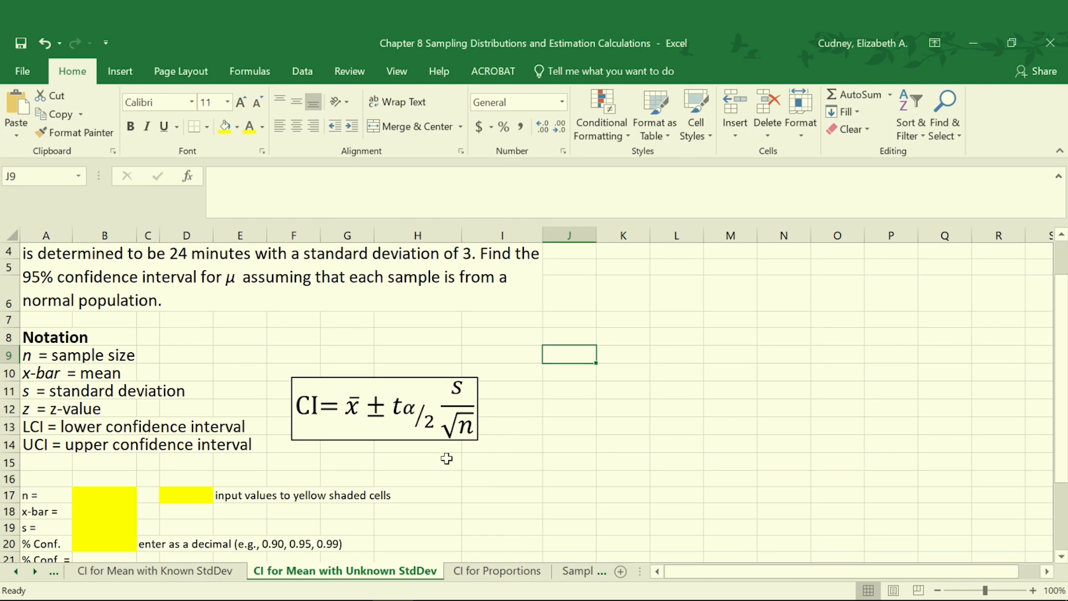
scroll(447, 458, "down", 2)
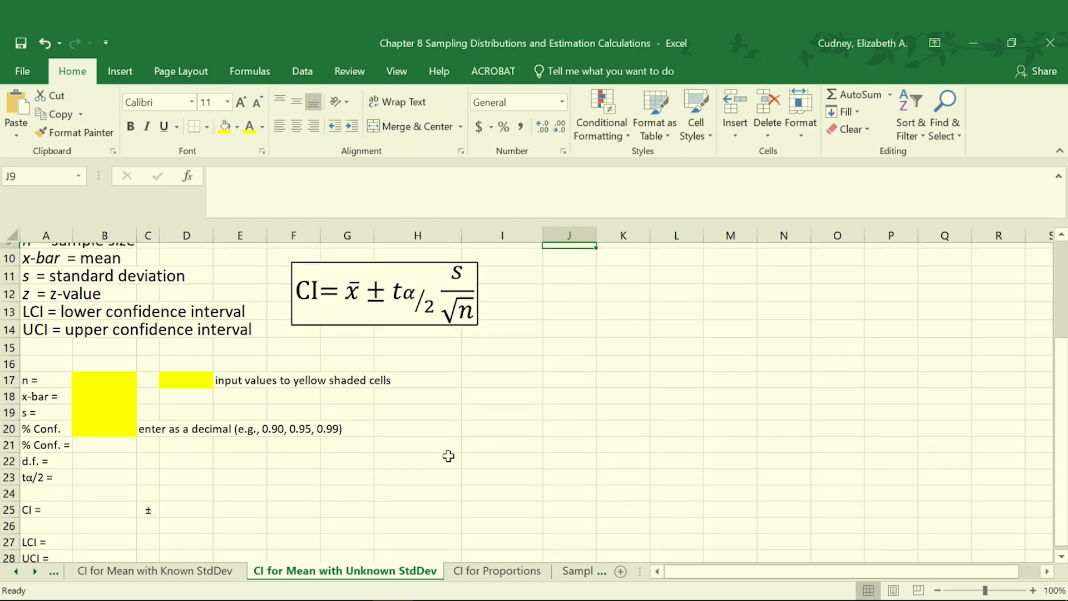
left_click(99, 373)
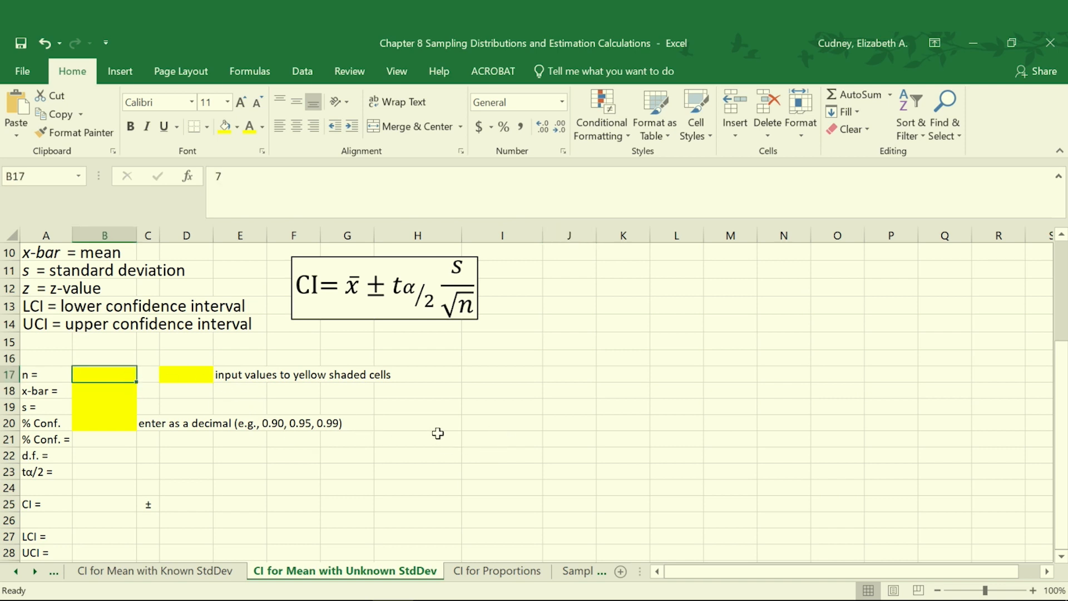
left_click(262, 125)
left_click(256, 147)
Apply the black font color to the x-bar, s and % Conf. input values in cells B18, B19 and B20.
left_click(128, 392)
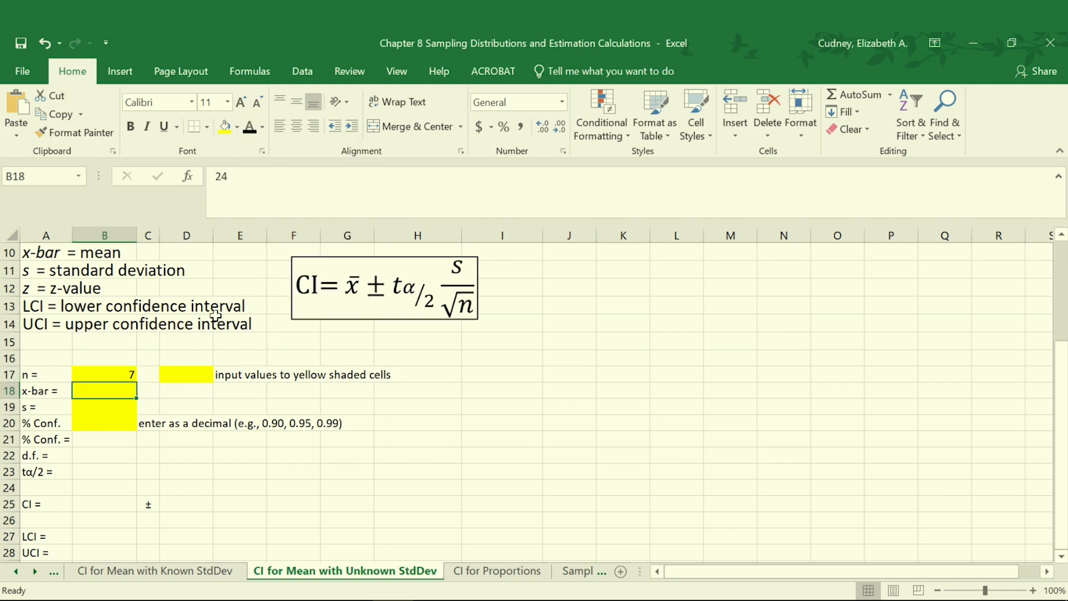
left_click(249, 126)
left_click(124, 407)
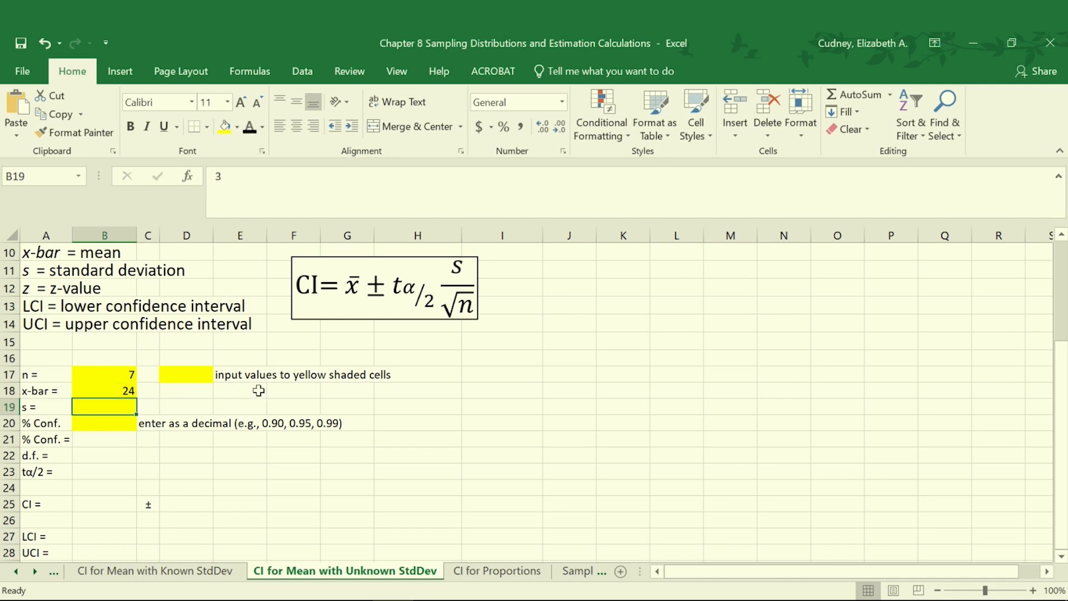
left_click(250, 126)
left_click(122, 423)
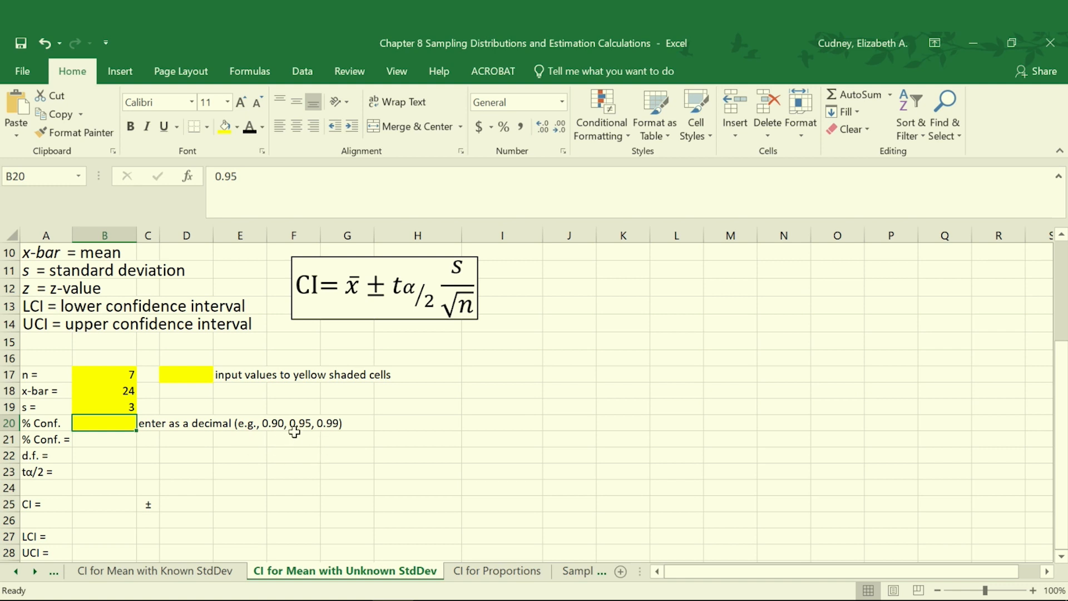
left_click(250, 127)
Apply the black font color to the formula =1-B20 in cell B21 and the degrees of freedom formula =B17-1 in B22.
left_click(104, 433)
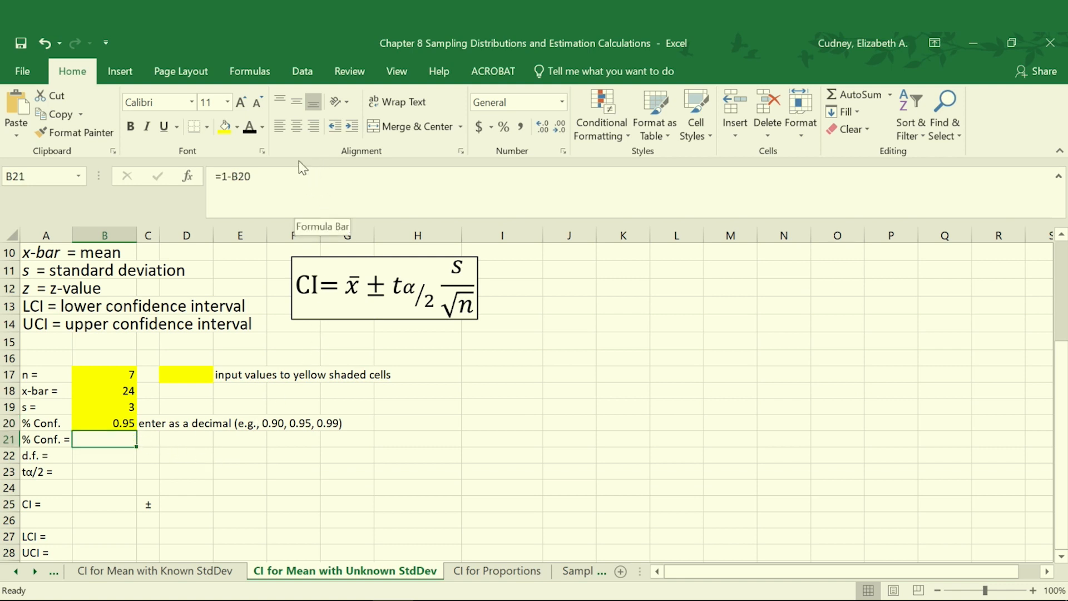
left_click(249, 127)
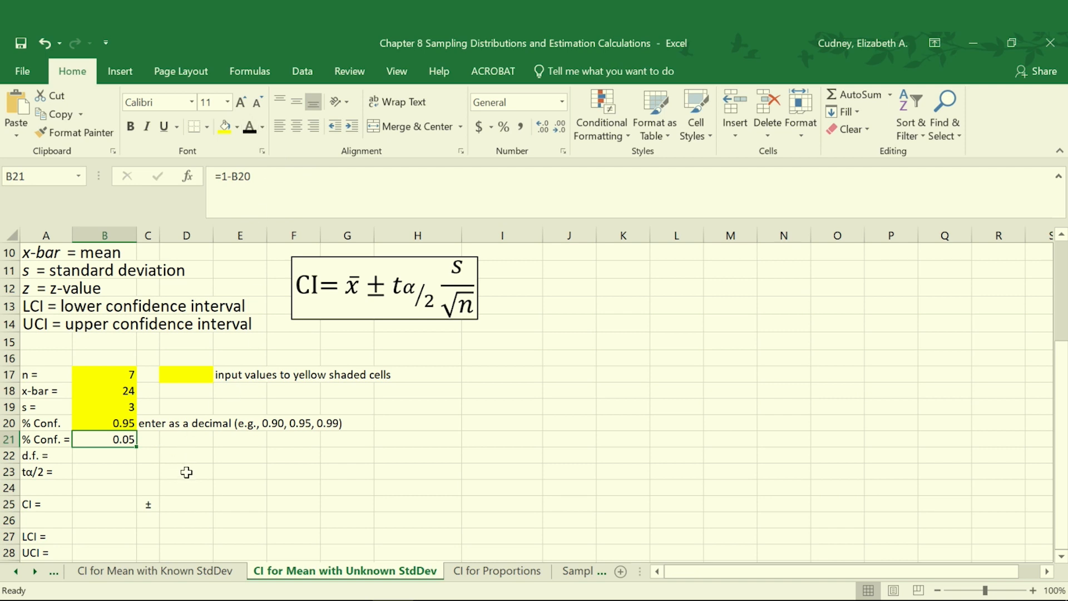
left_click(111, 456)
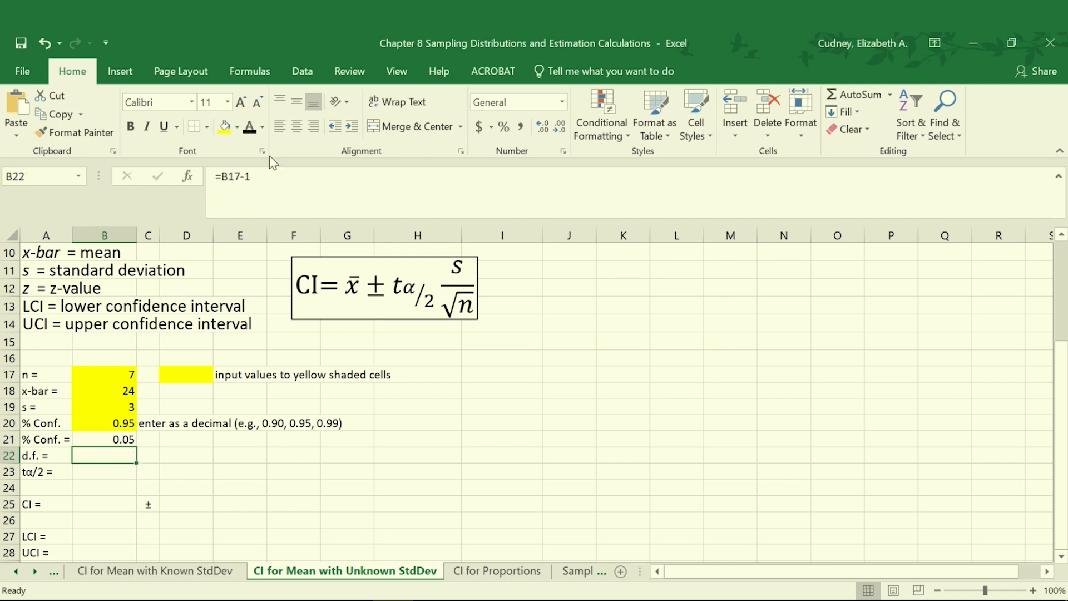
left_click(249, 127)
Apply the black font color to the tα/2 value in cell B23 and inspect the arguments of its T.INV.2T formula.
left_click(109, 472)
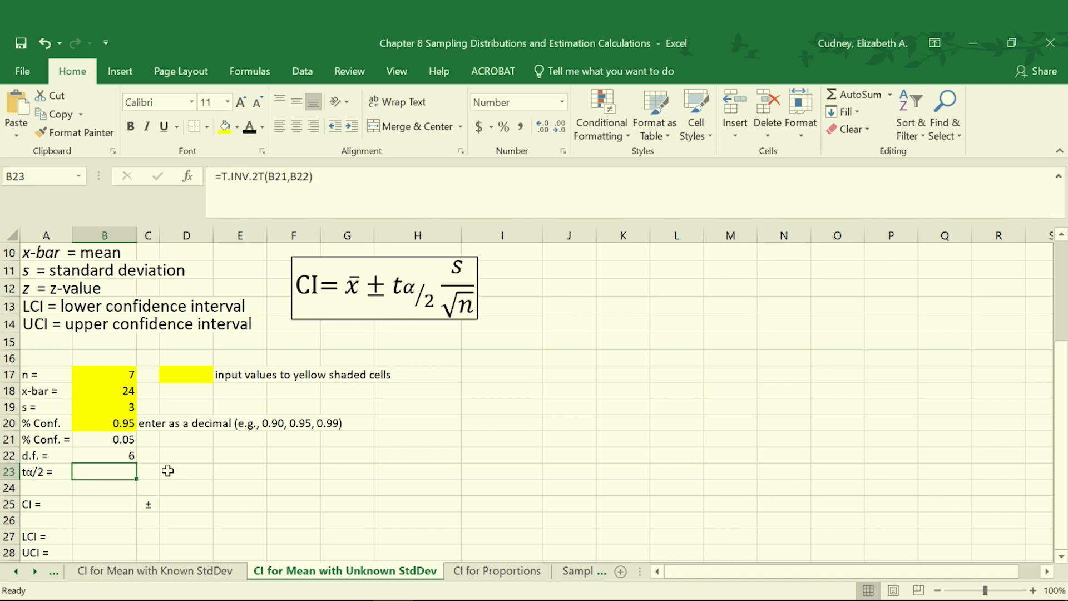
left_click(249, 127)
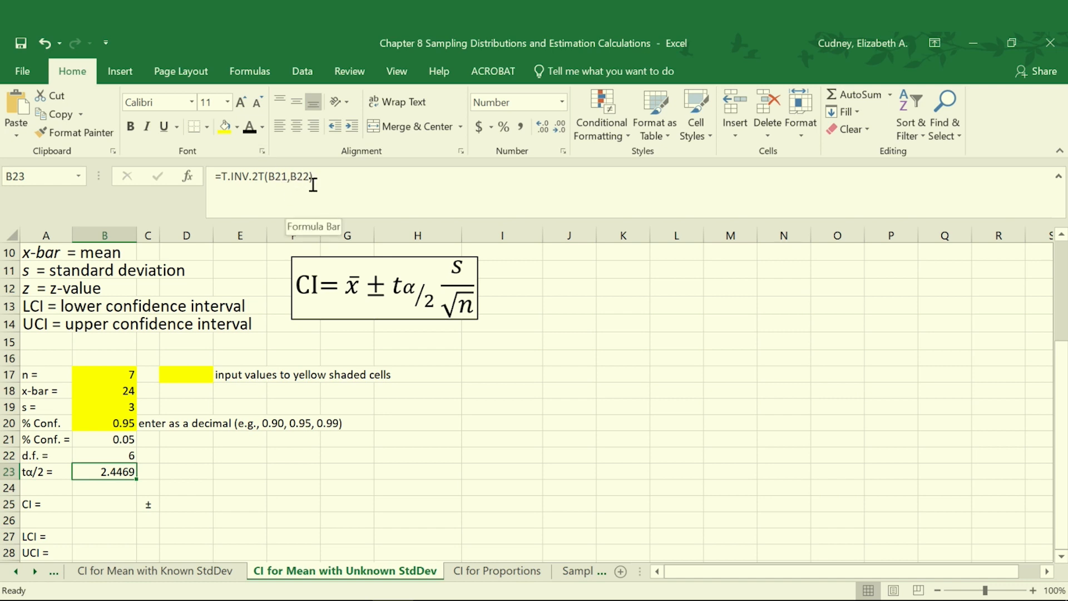
left_click(275, 177)
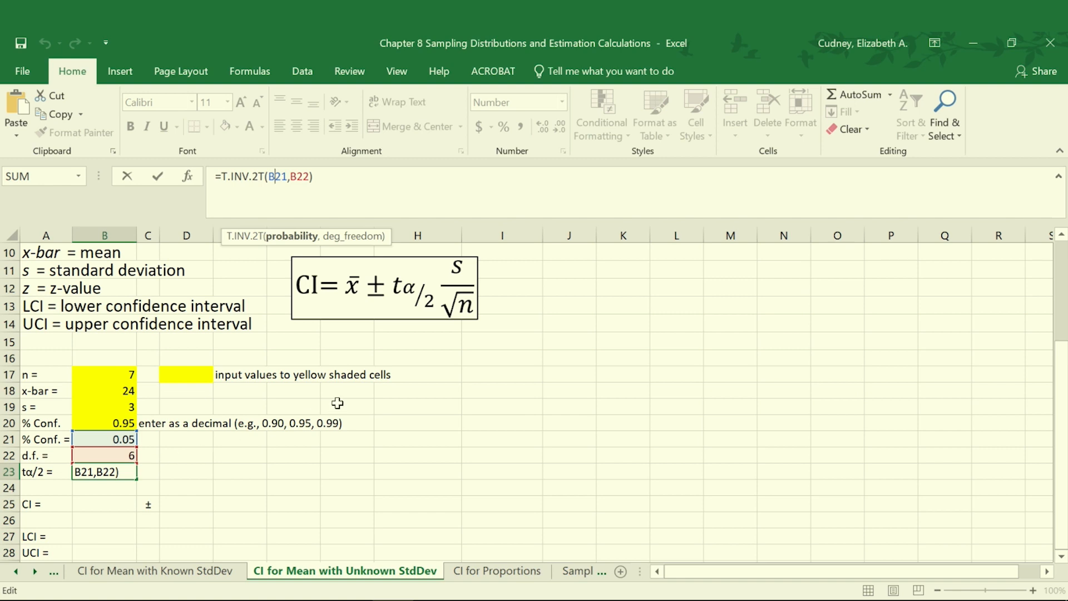
key("Return")
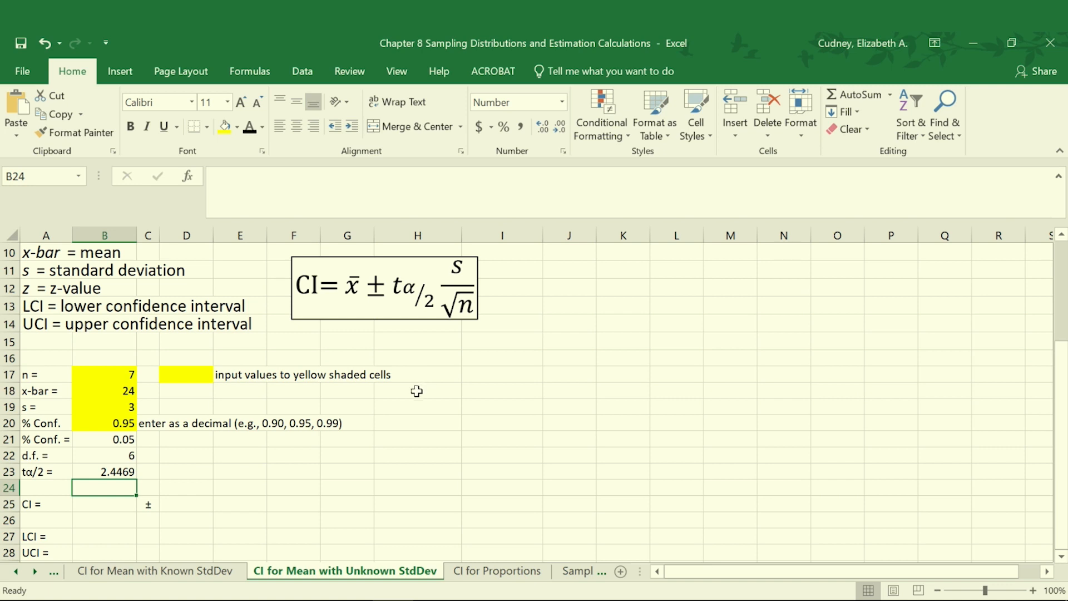
Reveal the CI row's mean in cell B25 and margin of error in D25 with the black font color.
left_click(115, 503)
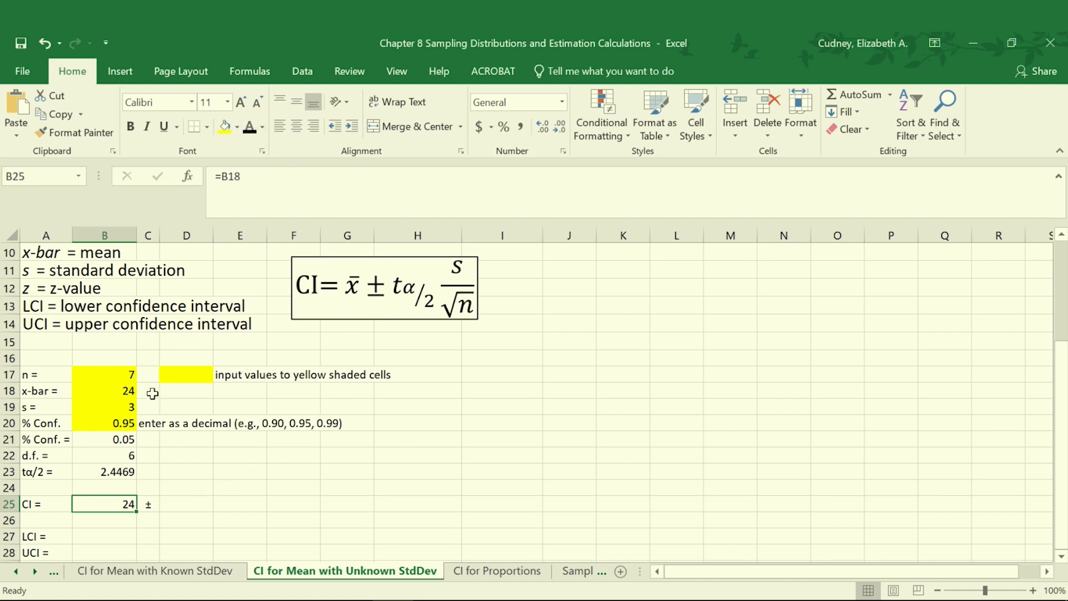
left_click(183, 506)
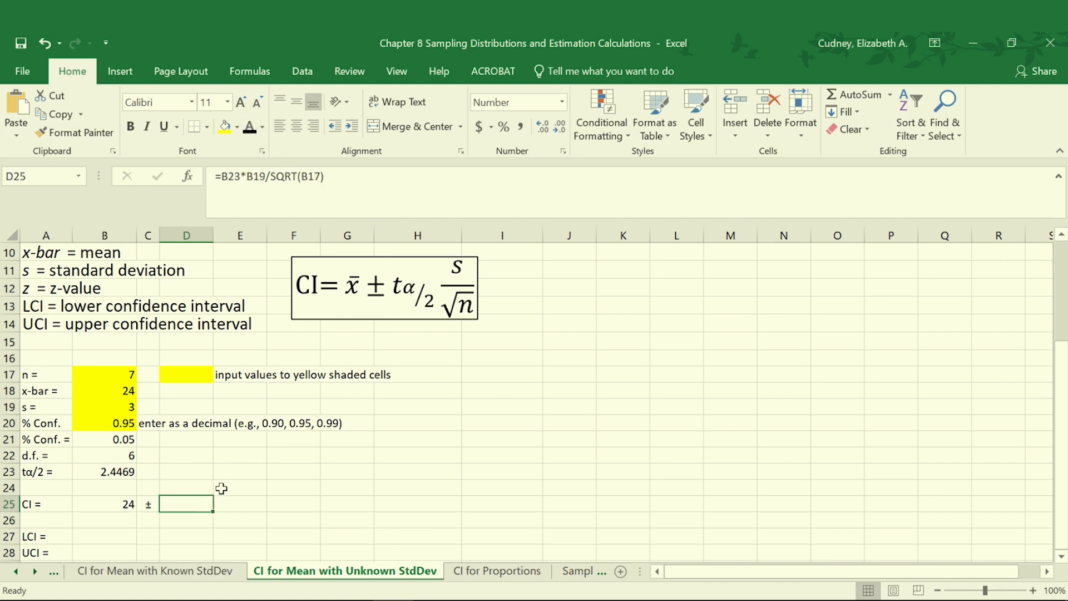
left_click(250, 127)
Apply the black font color to the LCI formula in cell B27 and the UCI formula in B28.
left_click(113, 540)
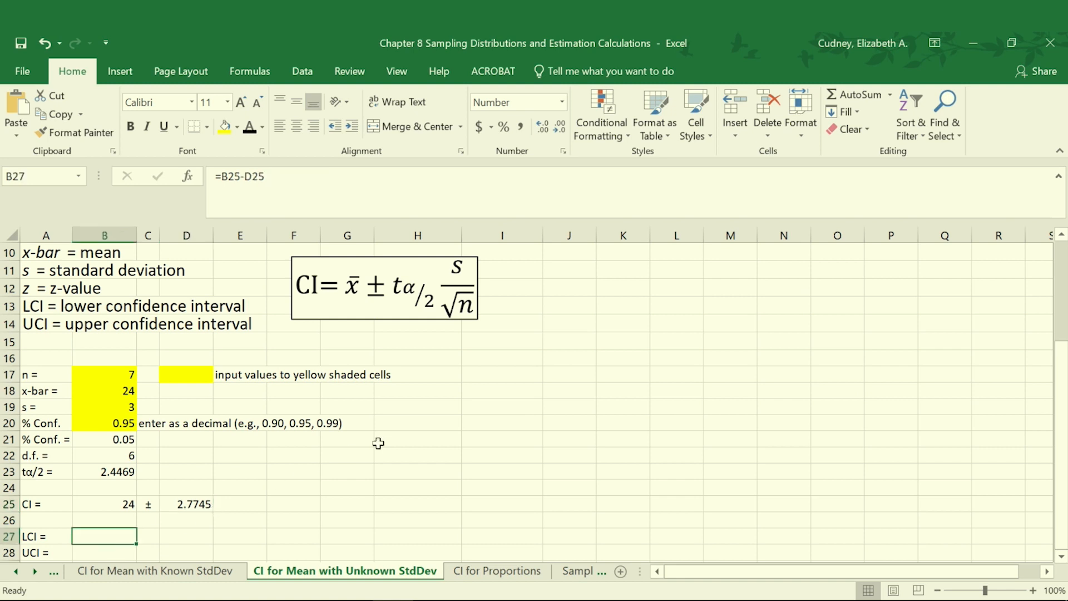
left_click(250, 128)
left_click(129, 553)
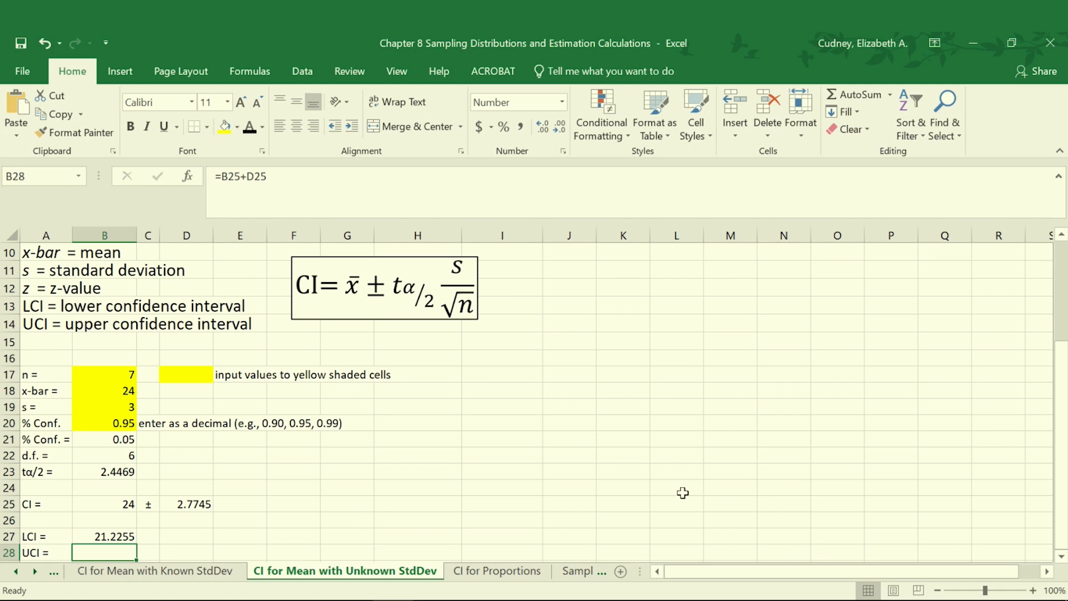
scroll(674, 491, "down", 1)
scroll(674, 490, "down", 1)
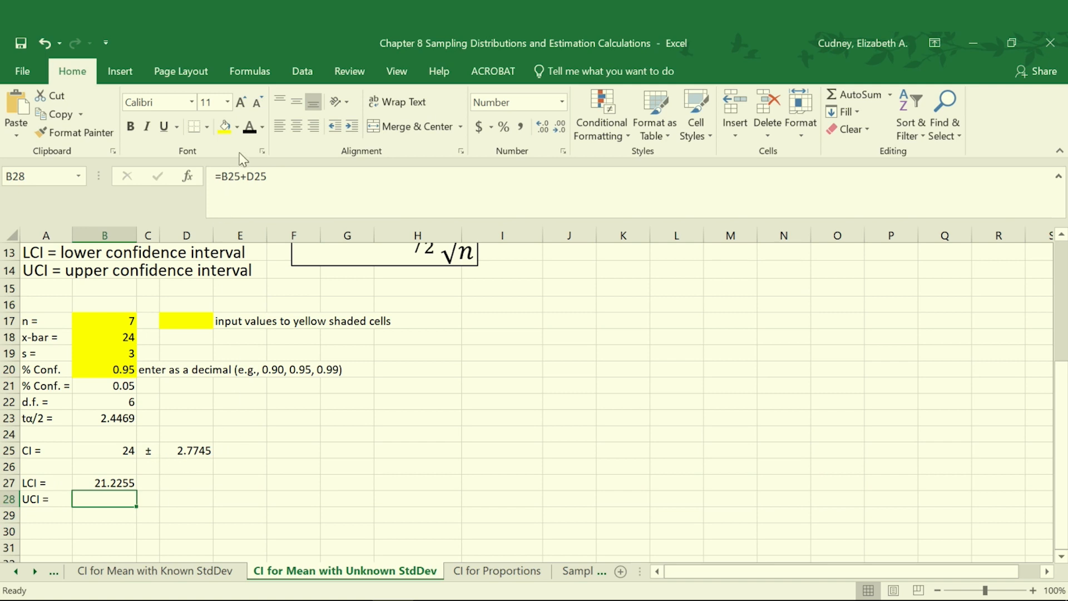
left_click(248, 132)
scroll(495, 441, "up", 2)
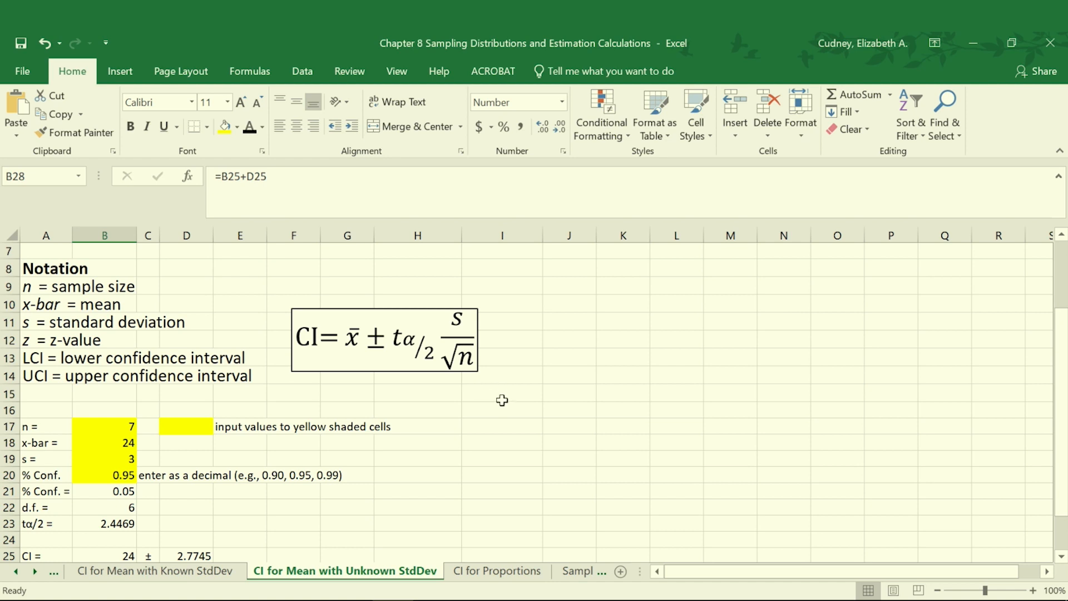
scroll(503, 399, "down", 2)
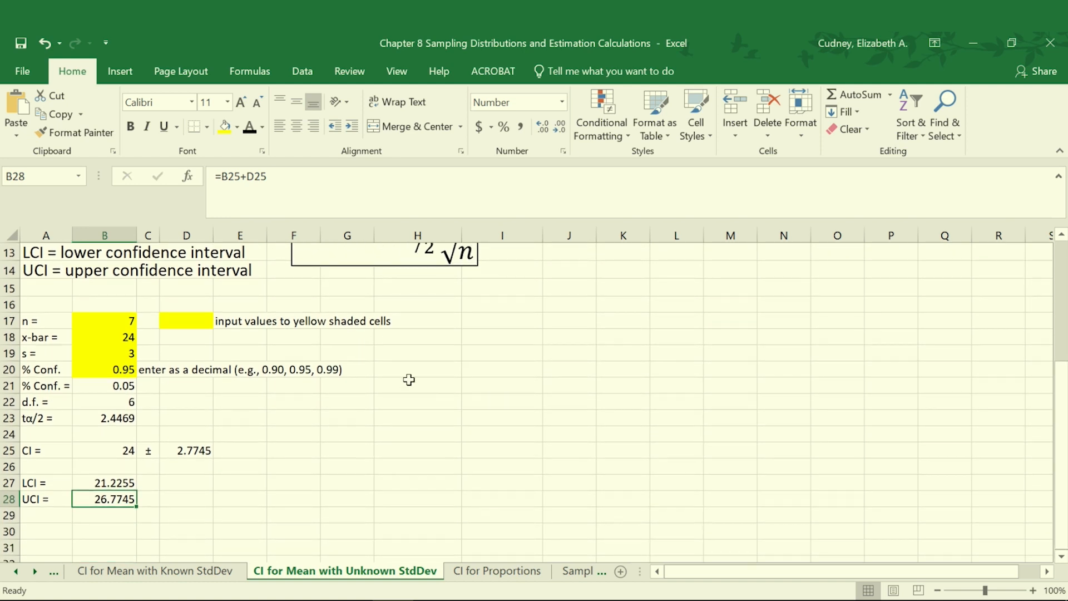
Change the sample size n in cell B17 to 14 to recalculate the confidence interval.
left_click(139, 321)
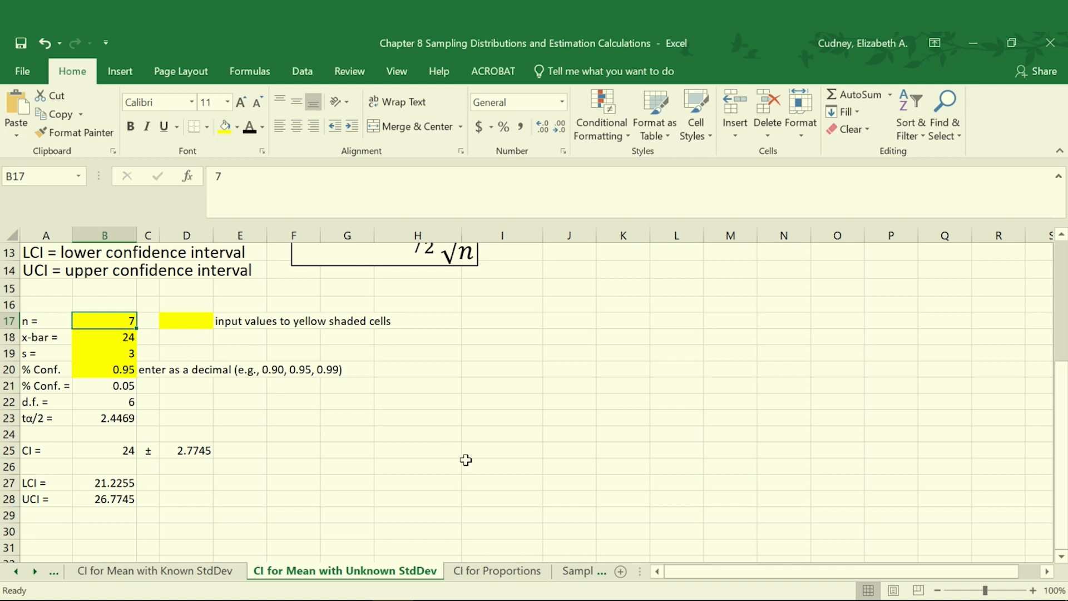
type("14")
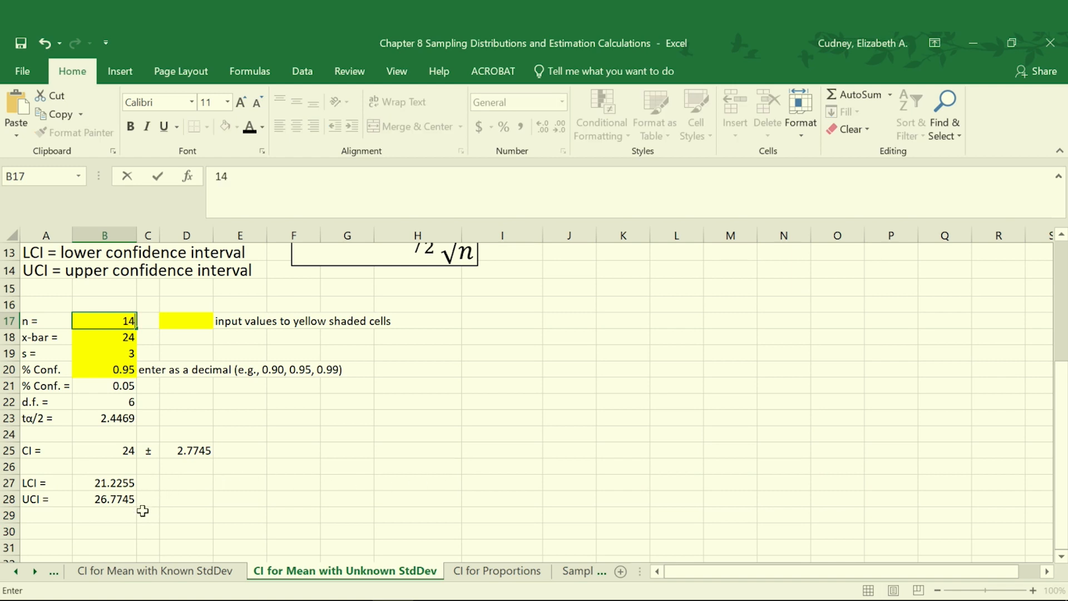
key("ctrl+Return")
key("Return")
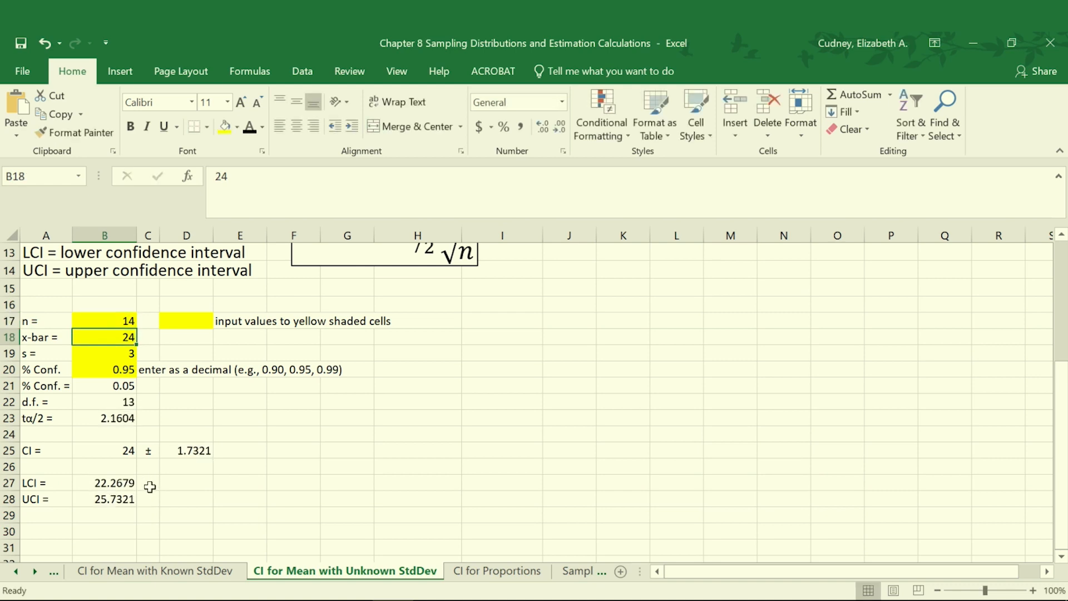